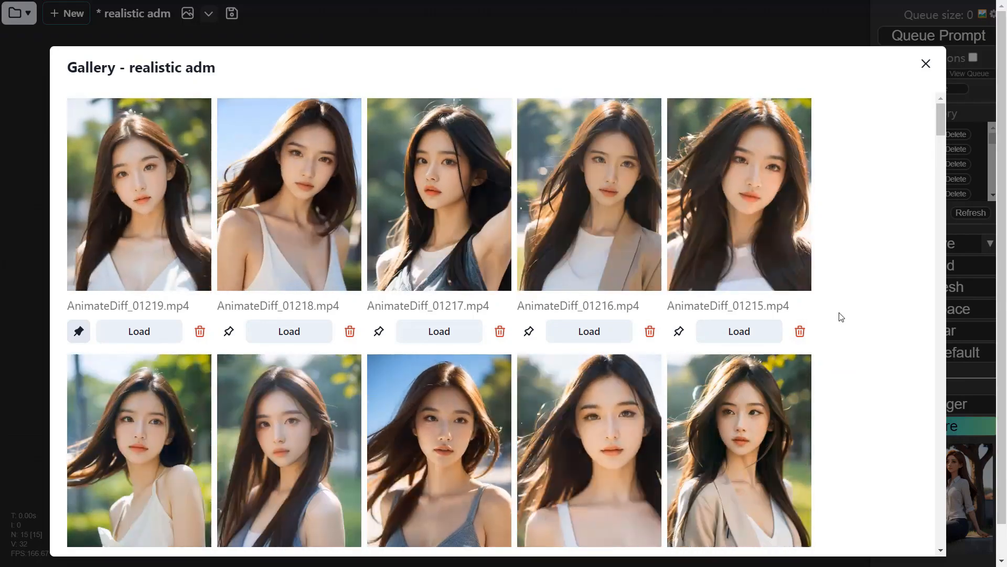
Step: Browse the generated AnimateDiff videos in the realistic adm gallery, then close the gallery
scroll(859, 275, down, 10)
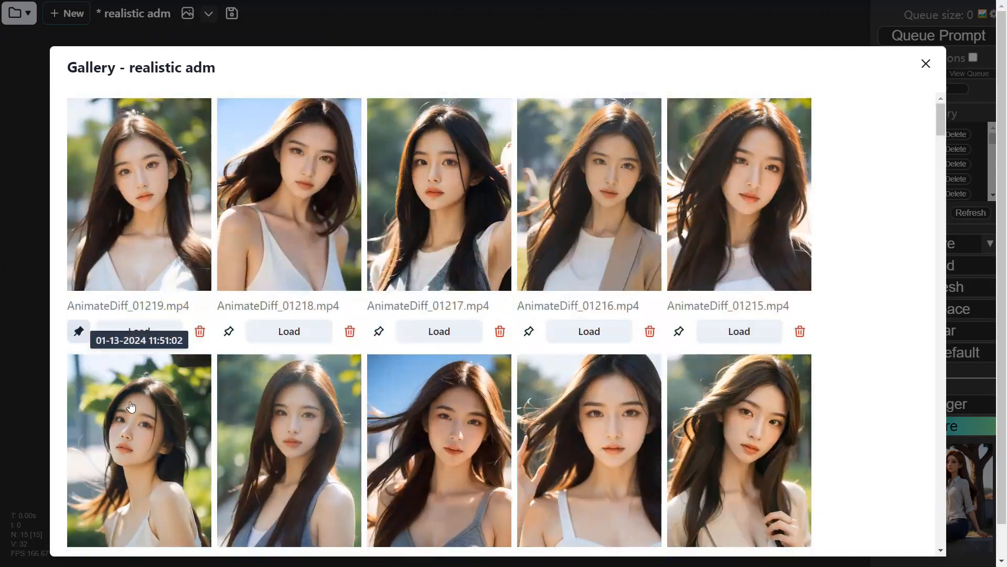
scroll(131, 405, down, 5)
scroll(131, 405, down, 5)
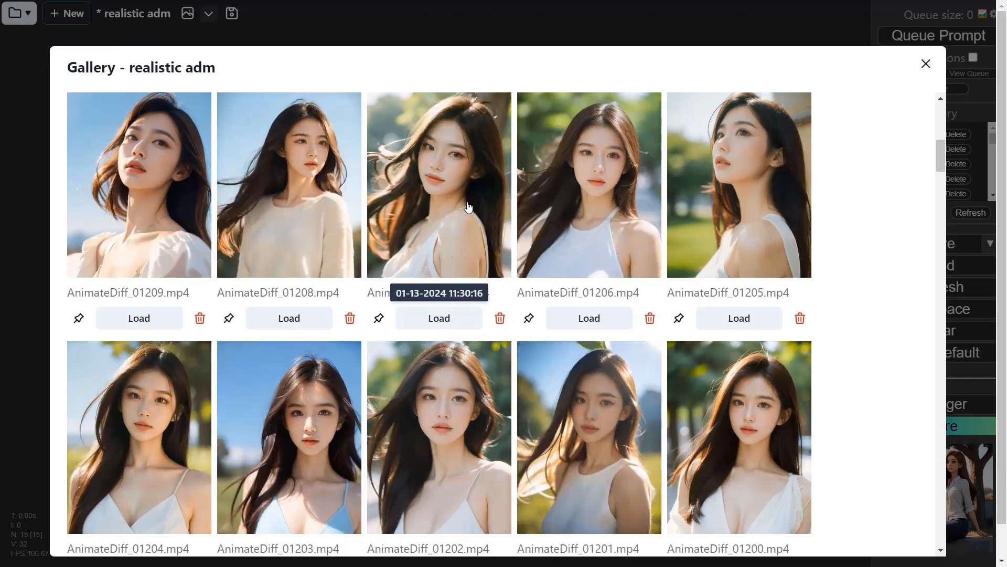
scroll(533, 340, up, 3)
scroll(564, 333, up, 5)
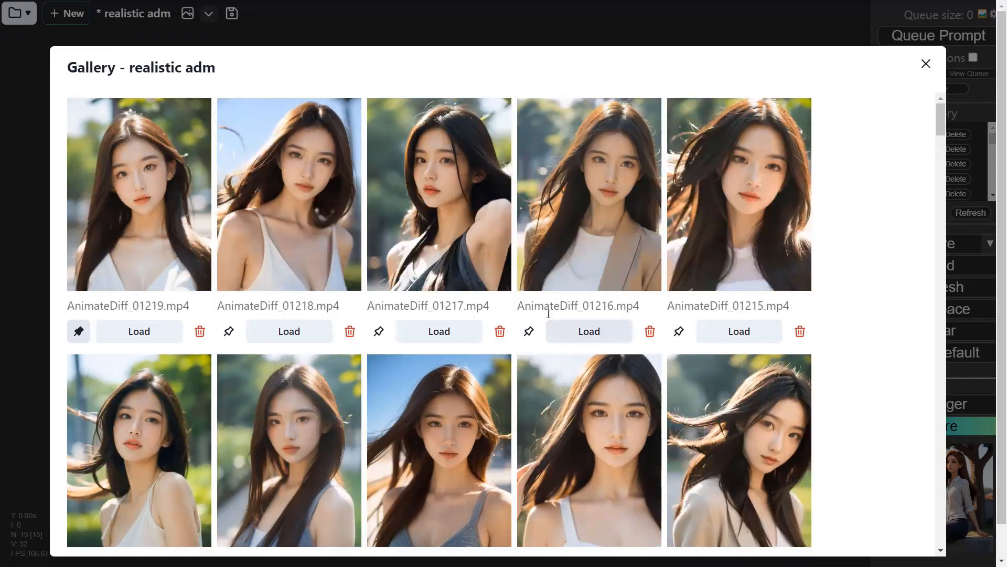
scroll(569, 351, down, 5)
scroll(572, 362, down, 3)
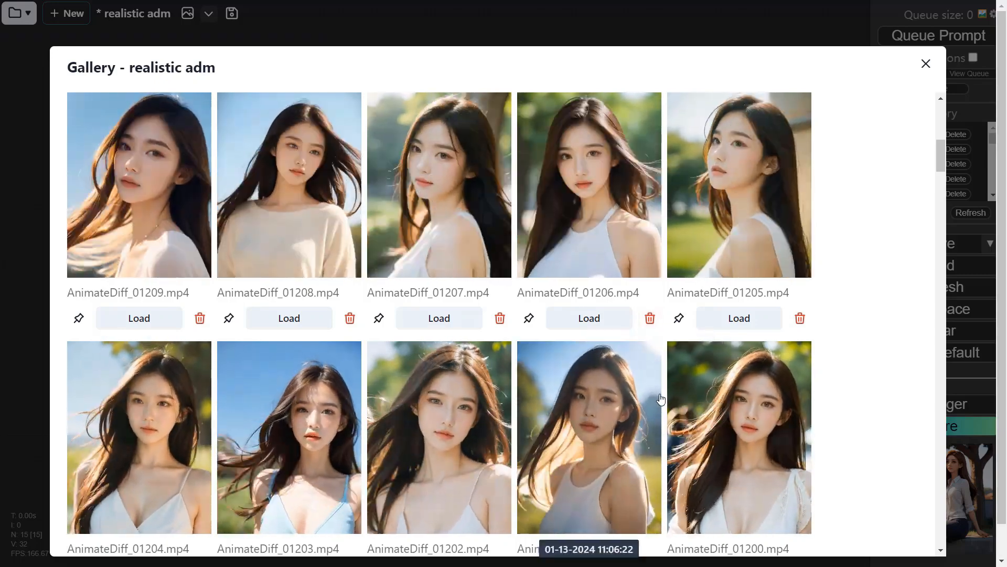
scroll(589, 378, up, 2)
scroll(589, 378, down, 1)
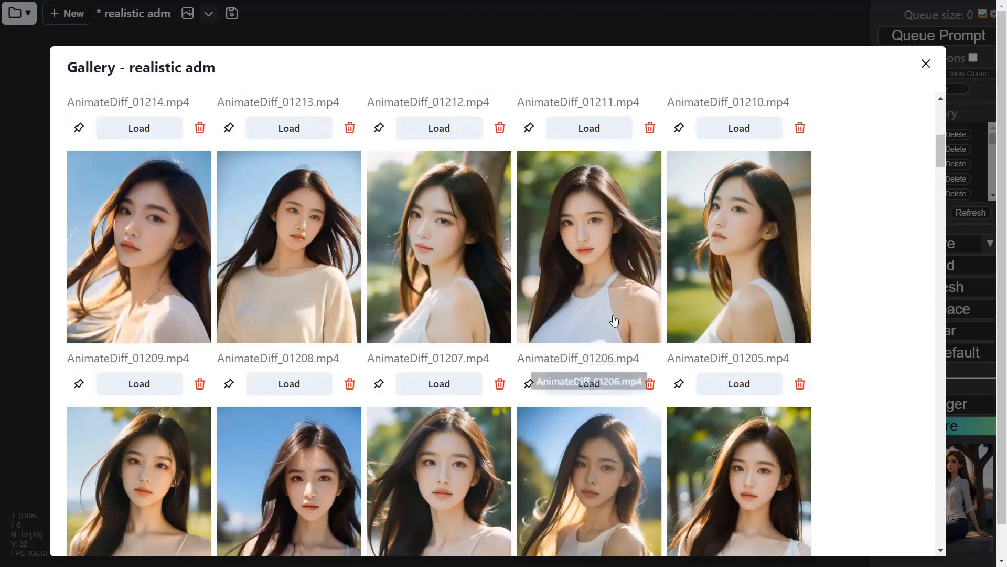
scroll(591, 363, up, 5)
scroll(591, 363, up, 2)
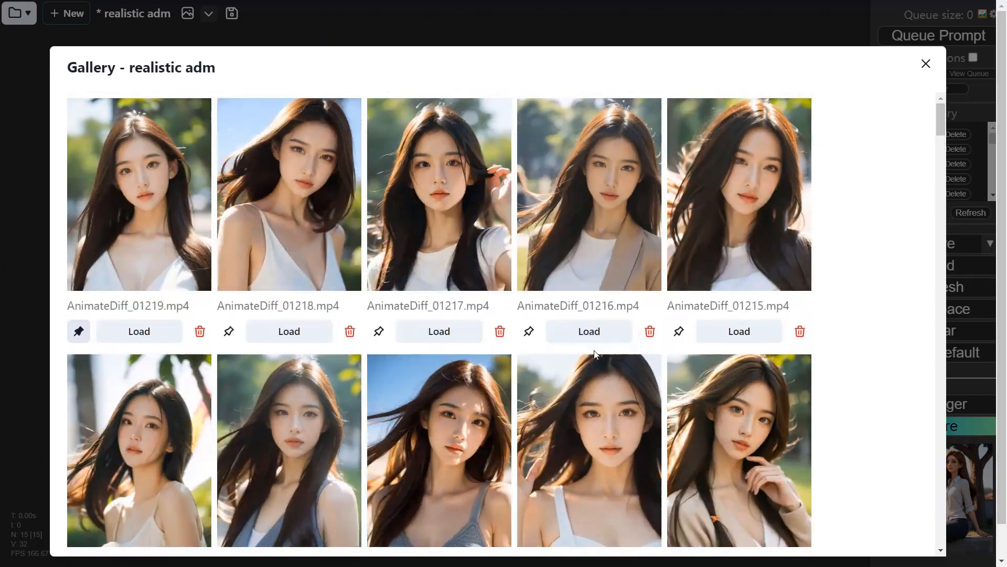
scroll(601, 359, down, 5)
scroll(600, 359, down, 3)
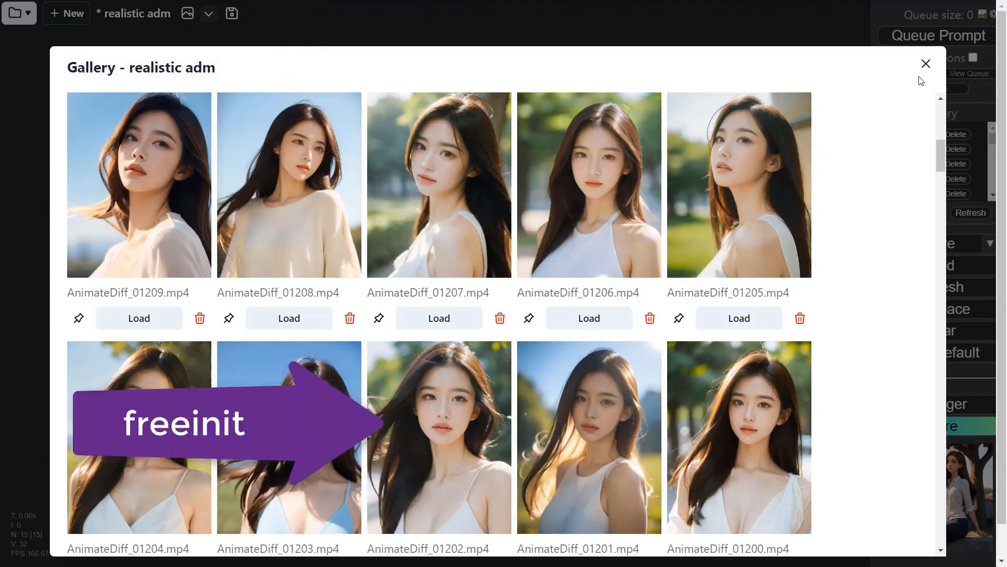
click(926, 63)
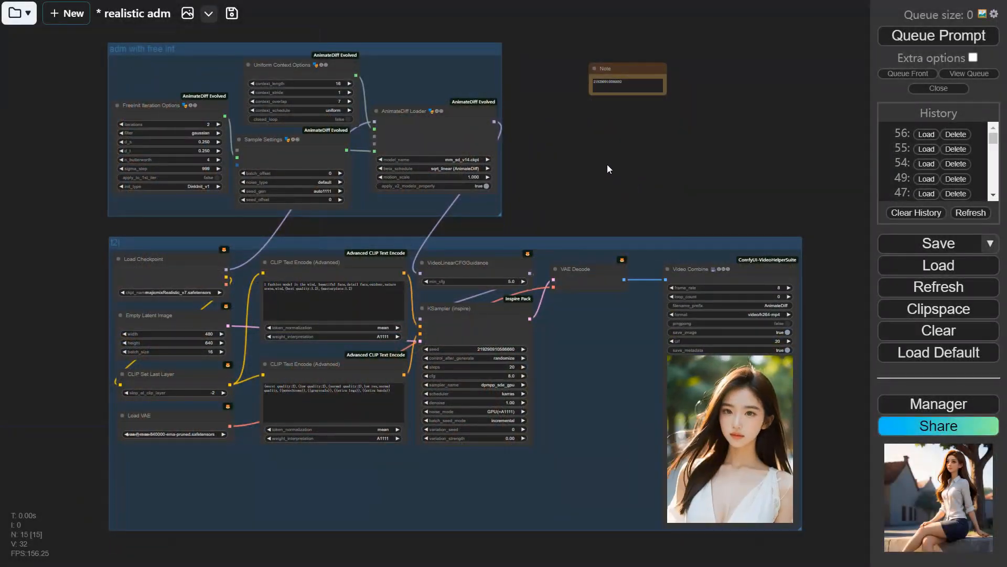
Step: Examine the t2i group's checkpoint, latent image, VAE, positive and negative prompt, and KSampler (inspire) nodes
scroll(92, 187, up, 5)
drag(54, 188, 24, 171)
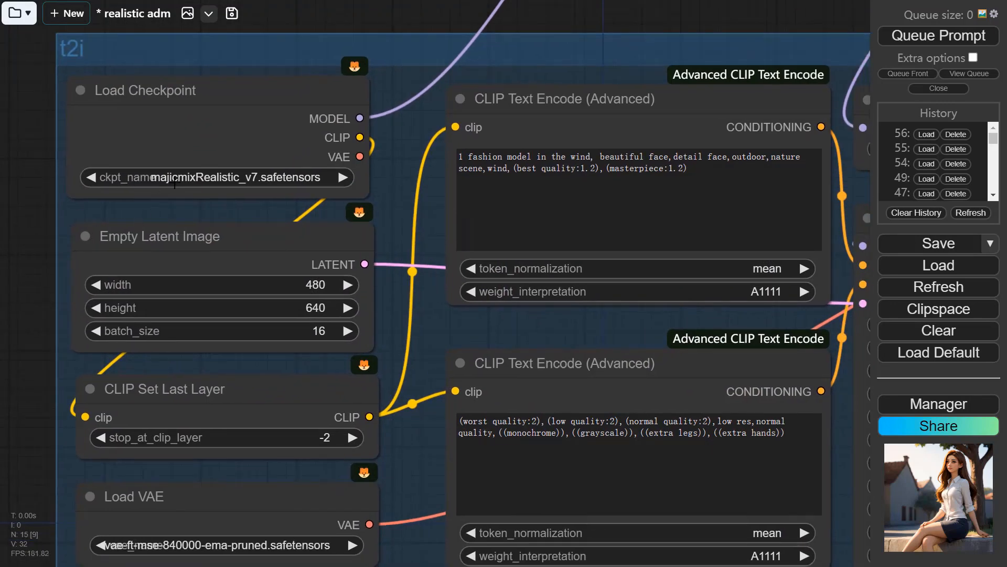
click(194, 148)
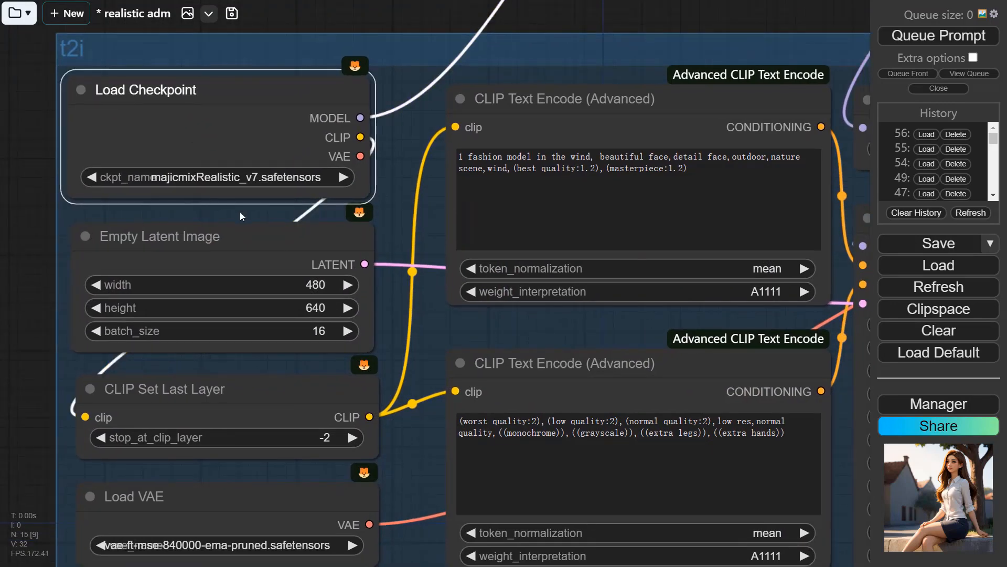
click(240, 264)
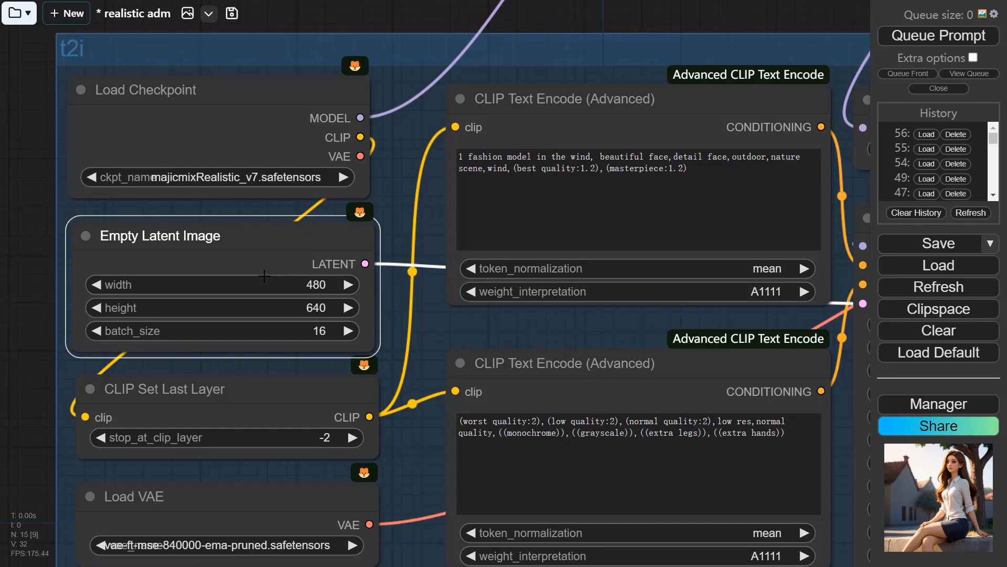
scroll(264, 275, down, 2)
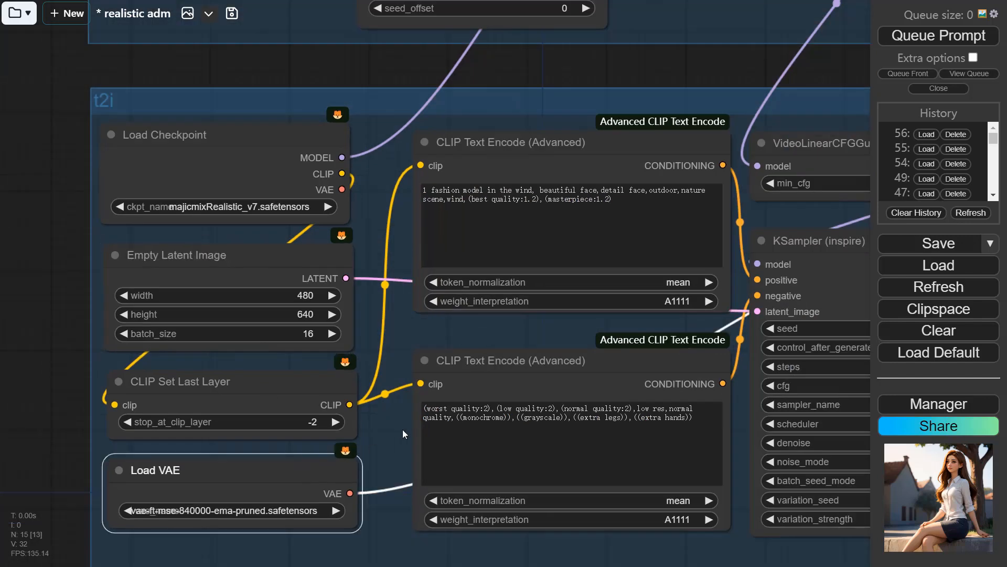
scroll(533, 346, up, 2)
scroll(516, 342, down, 1)
click(566, 135)
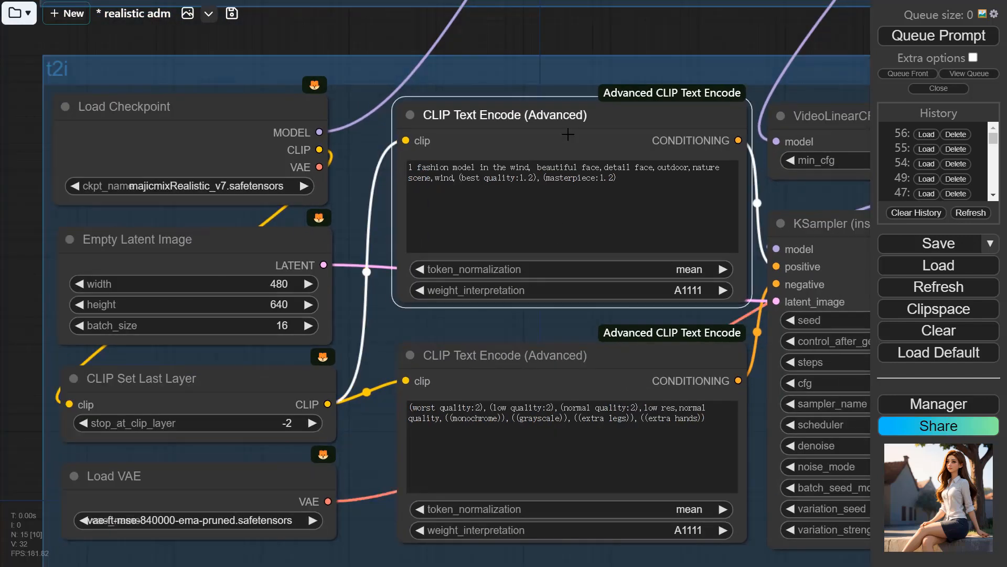
click(552, 378)
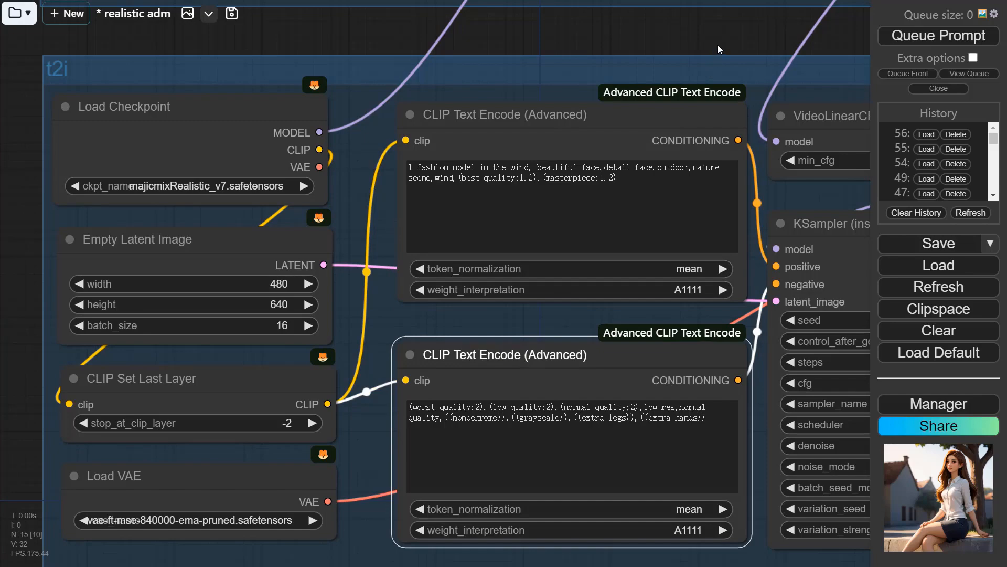
drag(818, 116, 391, 105)
click(474, 267)
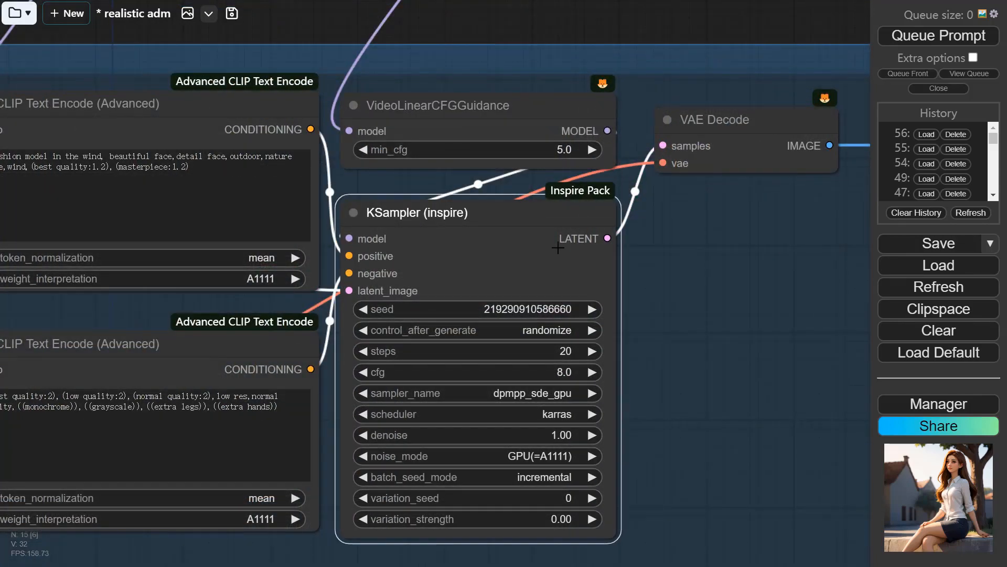
Step: Examine the AnimateDiff Loader, Uniform Context Options and FreeInit Iteration Options nodes in the adm with free int group
drag(664, 35, 815, 292)
scroll(803, 256, down, 5)
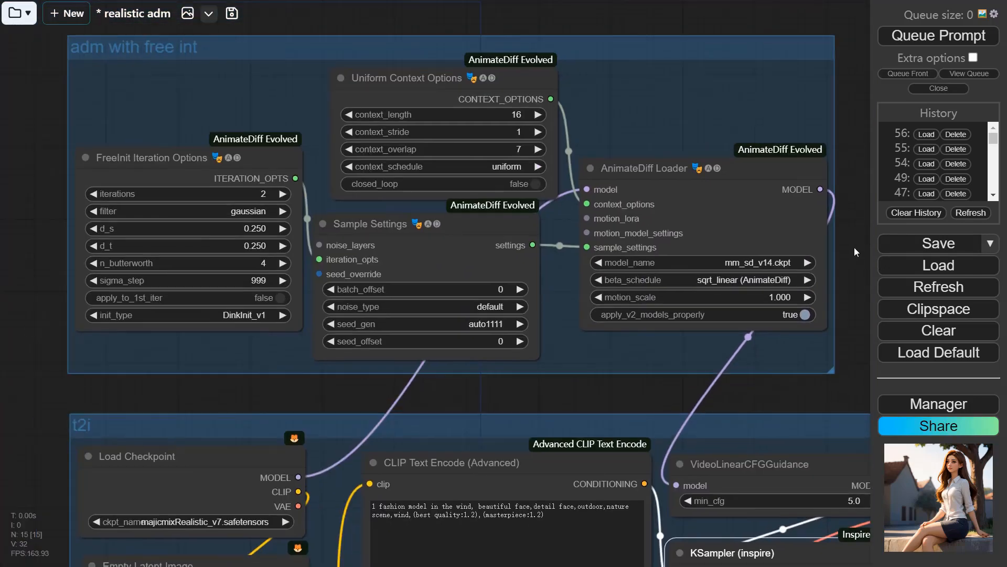
scroll(793, 215, up, 5)
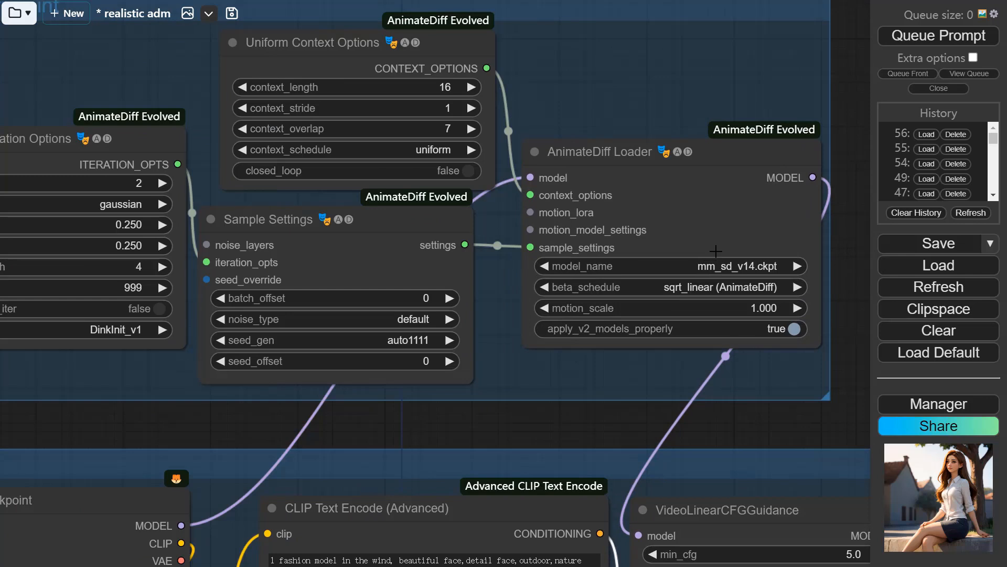
click(714, 252)
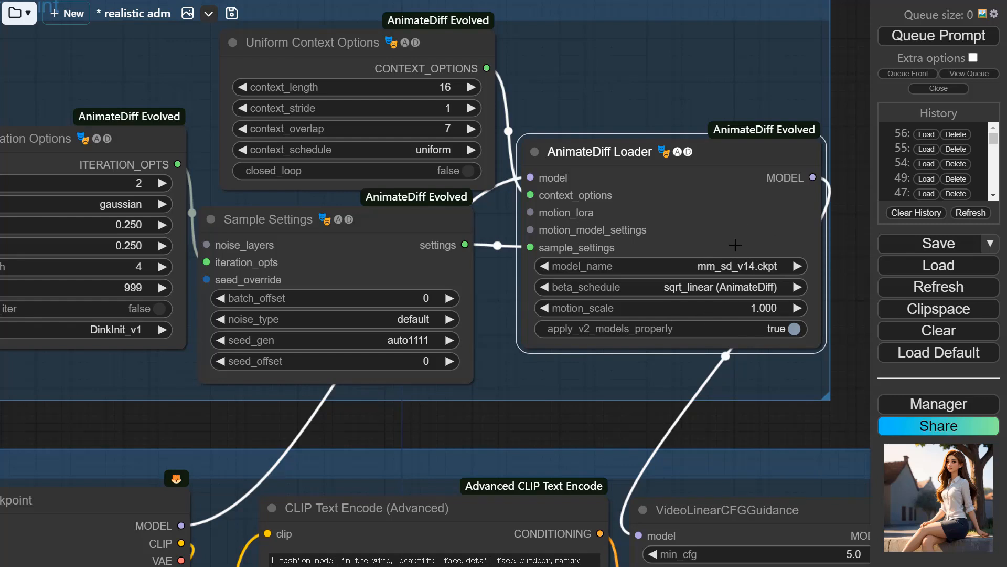
mouse_move(357, 40)
mouse_down()
mouse_move(404, 27)
mouse_move(344, 27)
mouse_up()
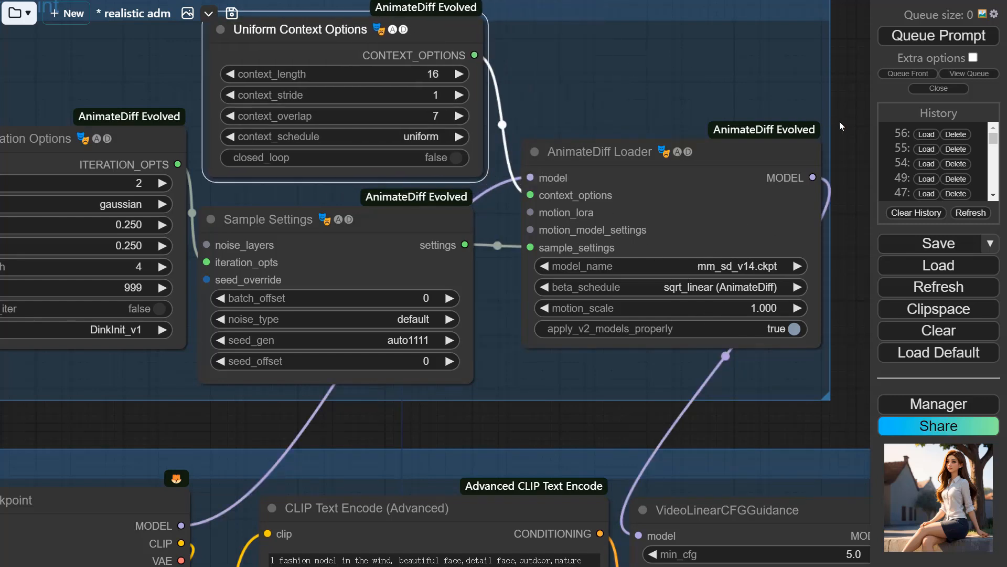
drag(838, 122, 873, 110)
click(251, 192)
click(96, 139)
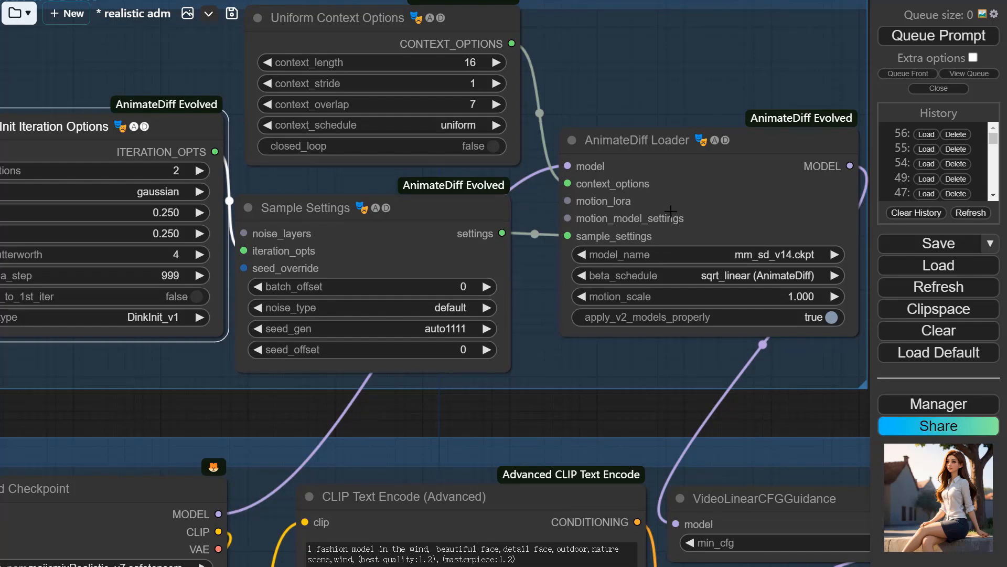
Step: Choose auto1111 as the seed_gen option in the Sample Settings node
drag(374, 235, 389, 220)
scroll(389, 220, up, 2)
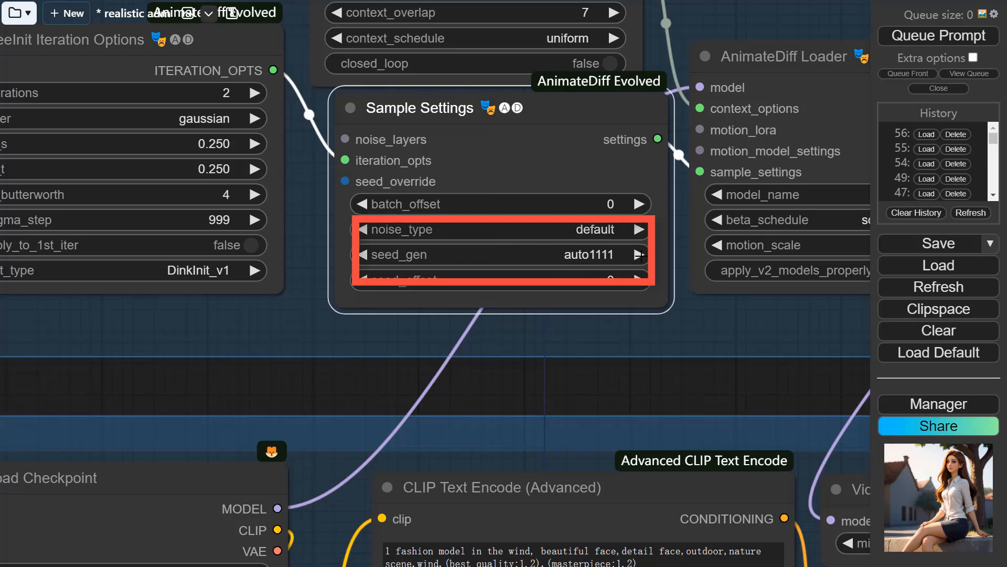
click(624, 255)
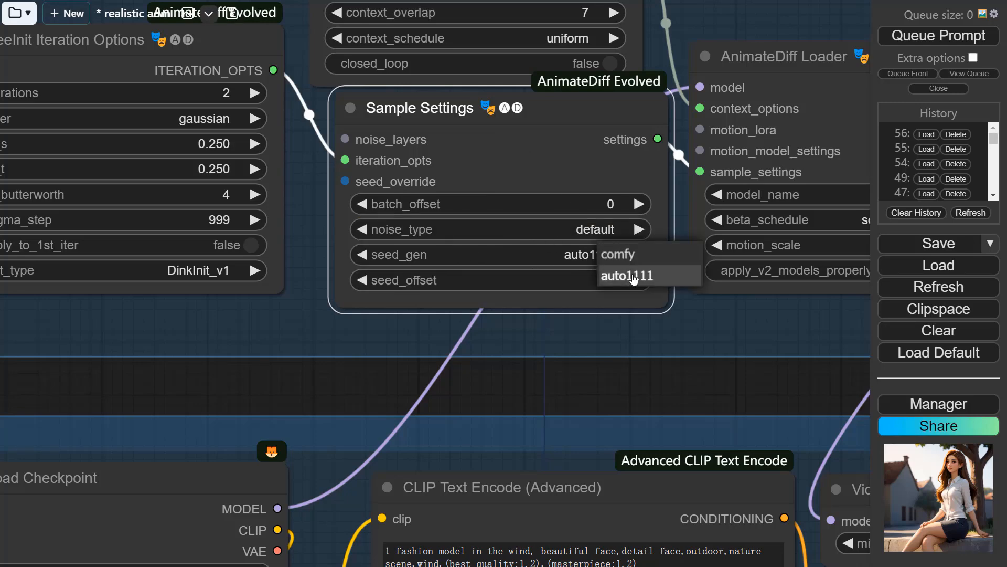
click(633, 276)
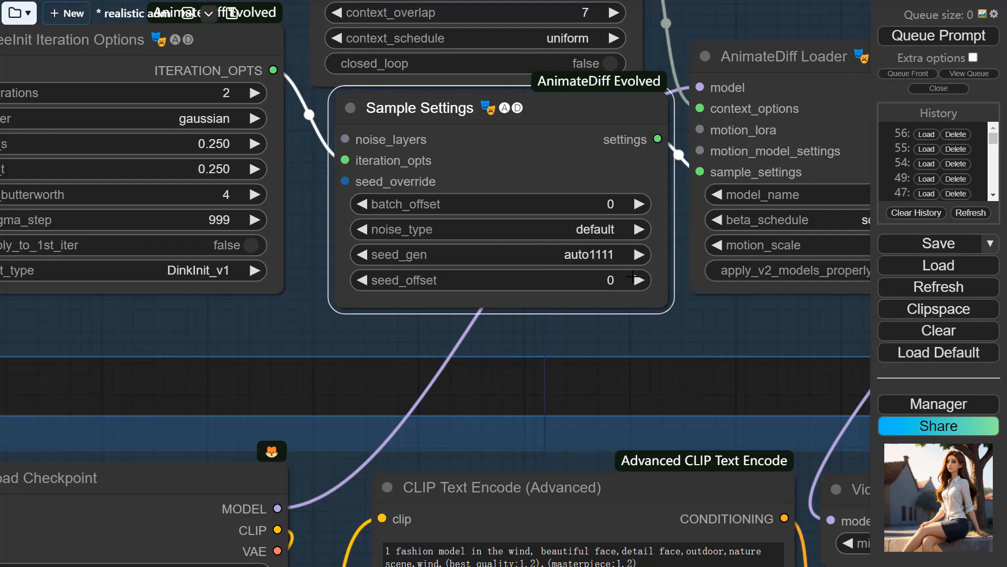
Step: Compare the KSampler (inspire) node's noise mode with the noise and seed options in the Sample Settings node
drag(693, 401, 550, 193)
scroll(571, 250, down, 4)
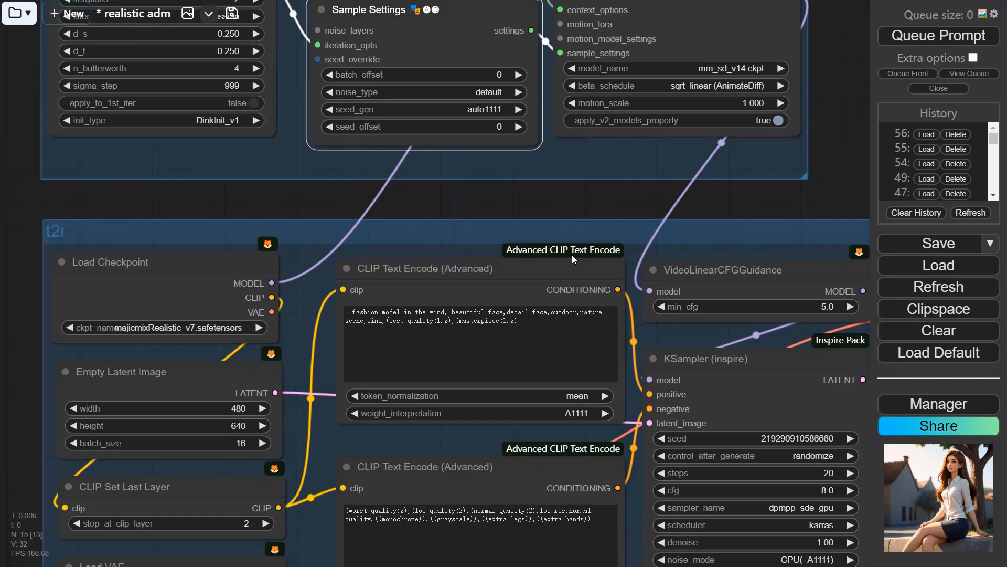
drag(716, 240, 585, 77)
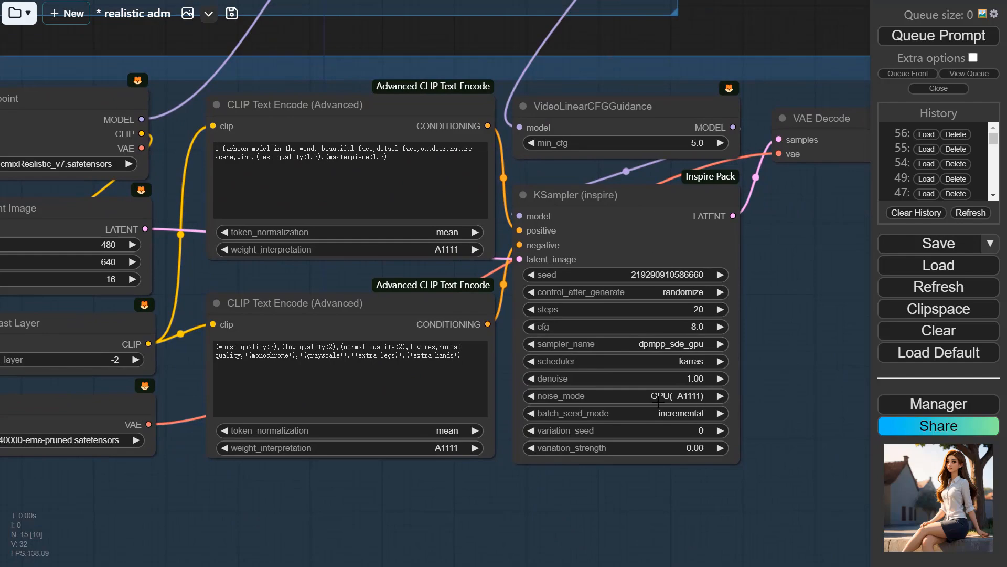
drag(688, 56, 787, 340)
scroll(538, 257, up, 6)
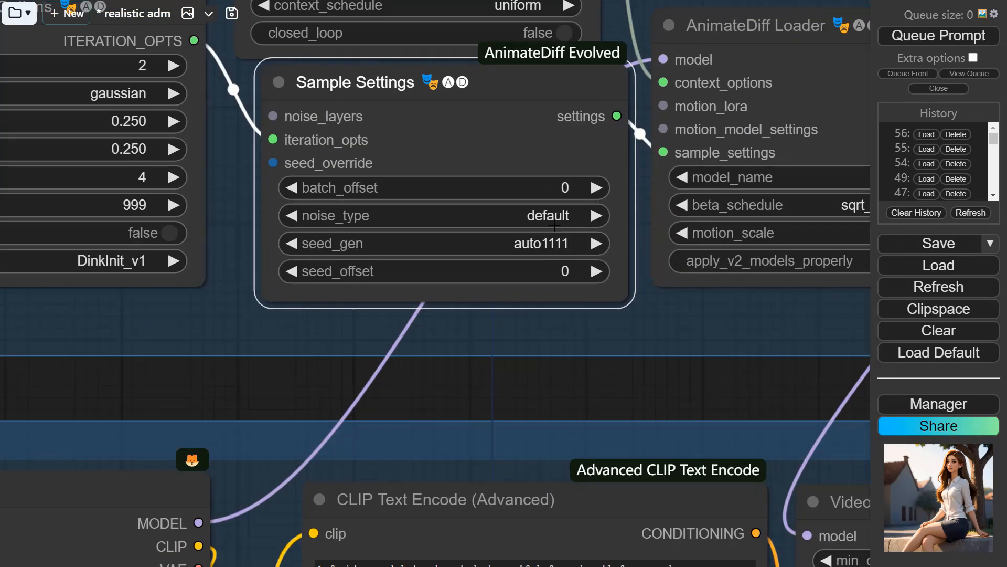
scroll(582, 366, down, 3)
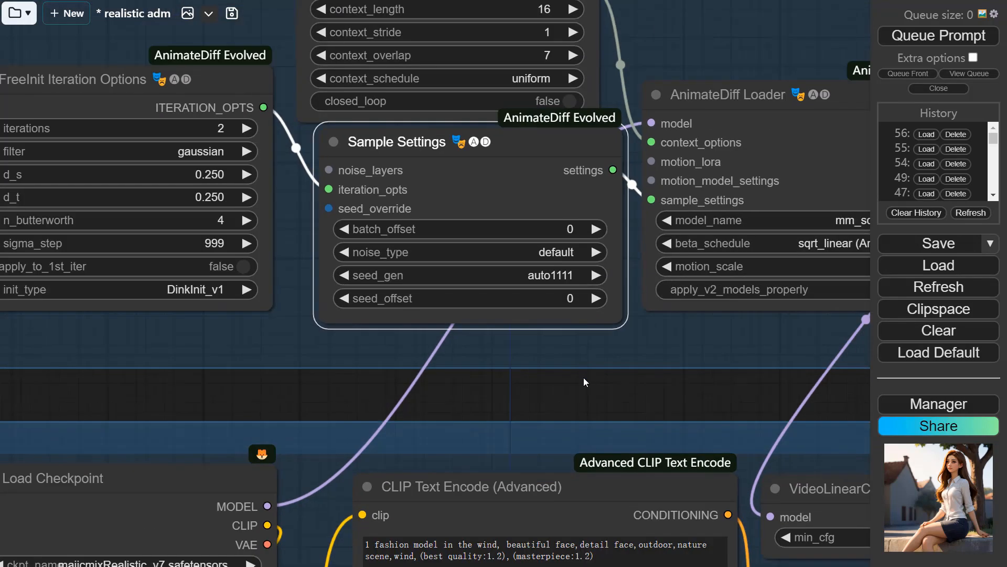
Step: Examine the FreeInit Iteration Options parameters and the node's connection to the iteration_opts input of Sample Settings
drag(584, 377, 730, 530)
scroll(534, 302, up, 4)
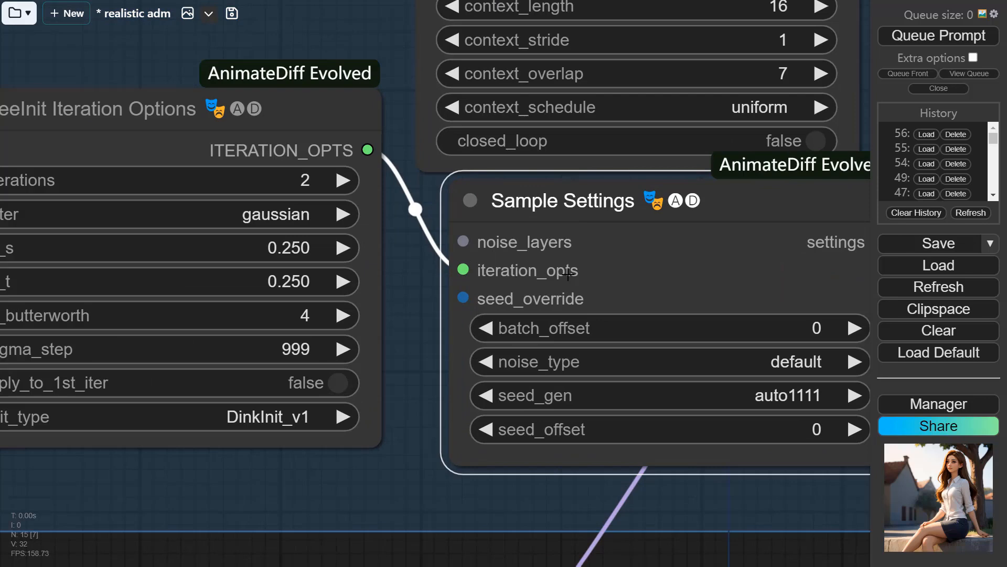
scroll(537, 270, down, 1)
scroll(366, 313, down, 2)
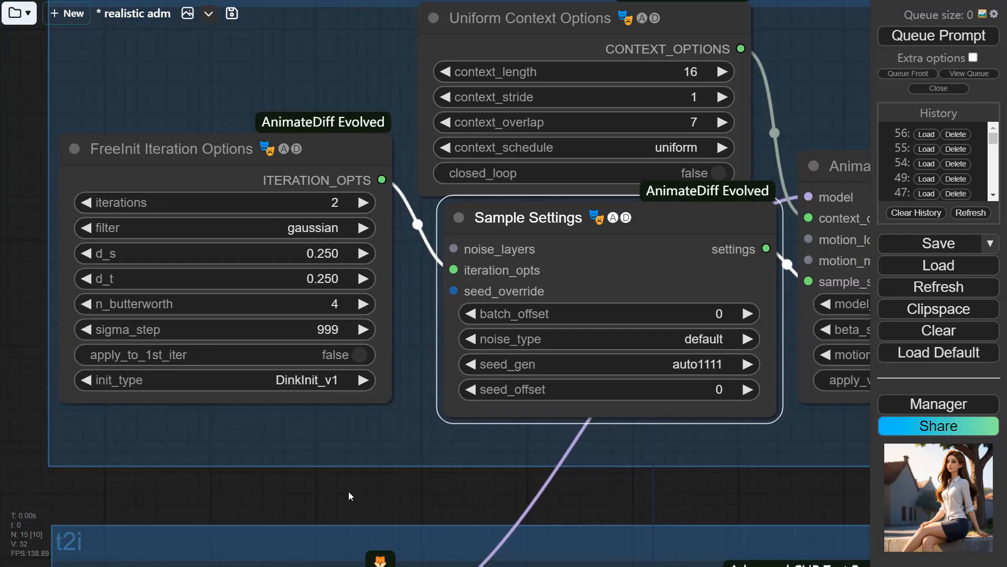
drag(322, 487, 445, 521)
scroll(447, 432, up, 3)
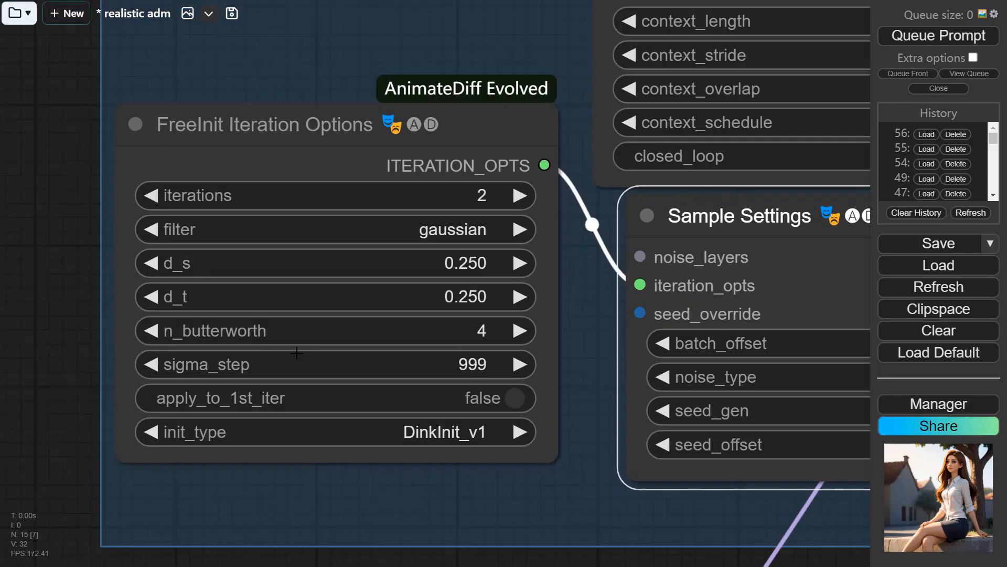
scroll(205, 109, up, 2)
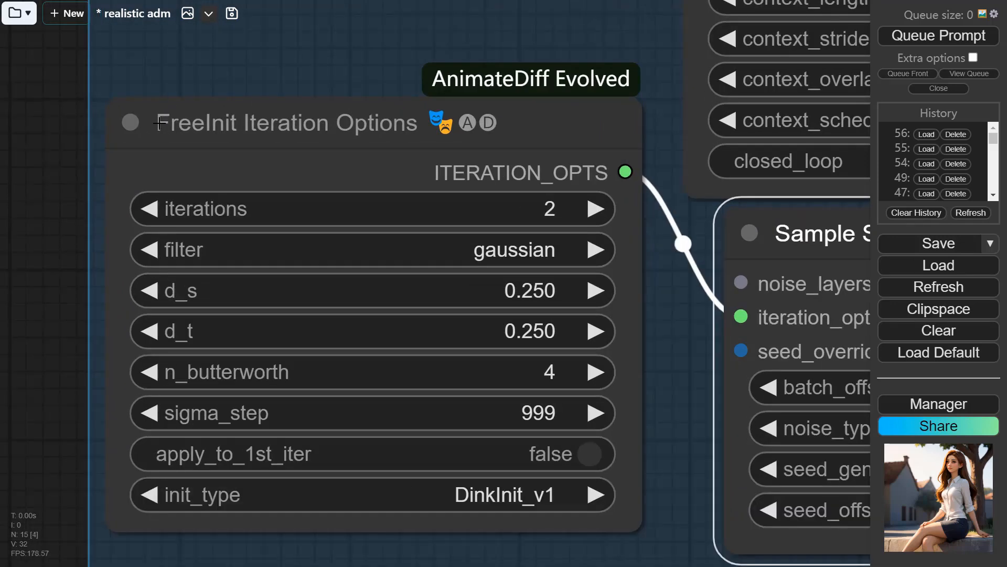
scroll(265, 168, up, 1)
scroll(268, 168, down, 2)
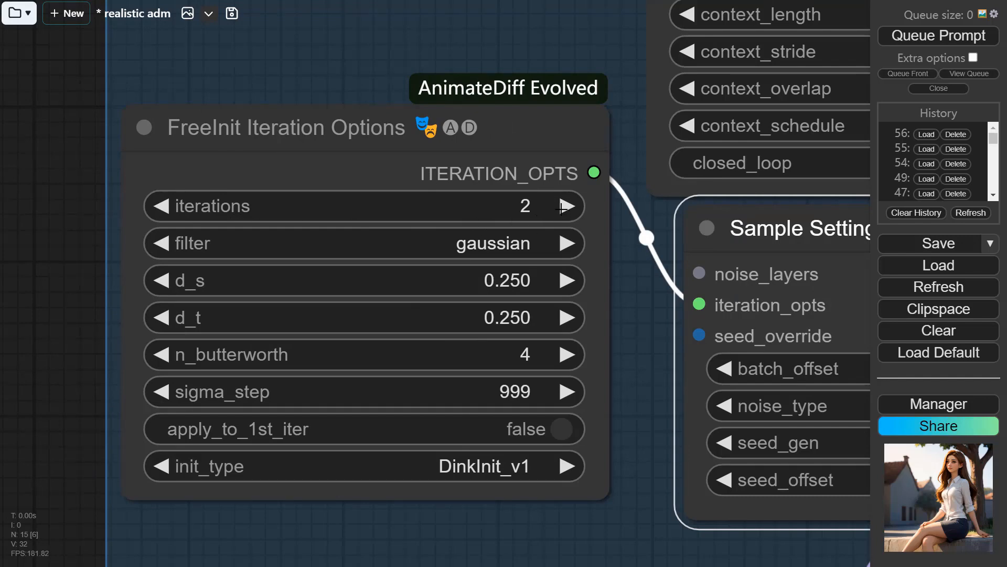
scroll(563, 205, down, 3)
scroll(557, 244, down, 2)
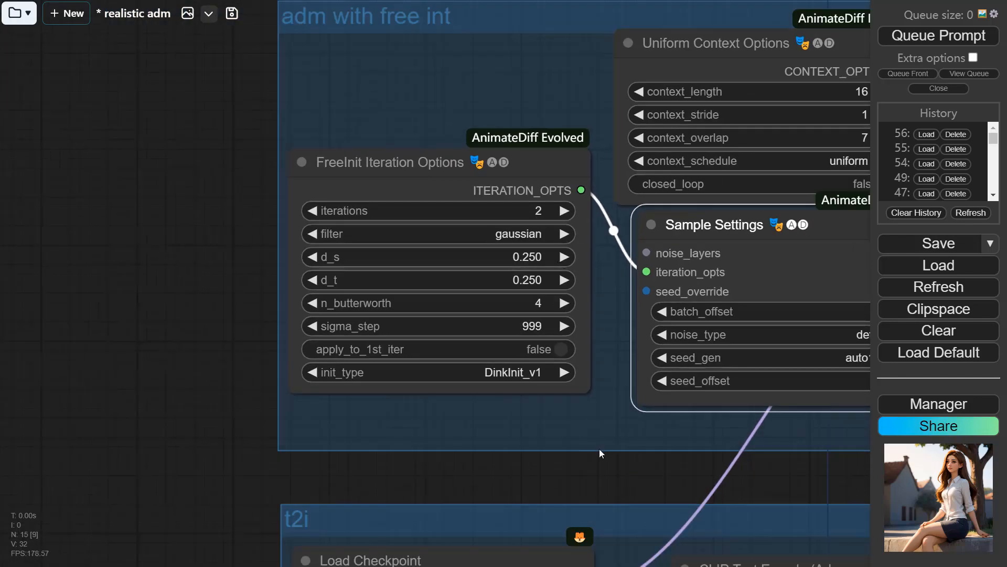
Step: Review the KSampler (inspire) settings and the overall layout of the t2i group
drag(652, 479, 420, 334)
scroll(532, 359, down, 1)
drag(635, 334, 267, 1)
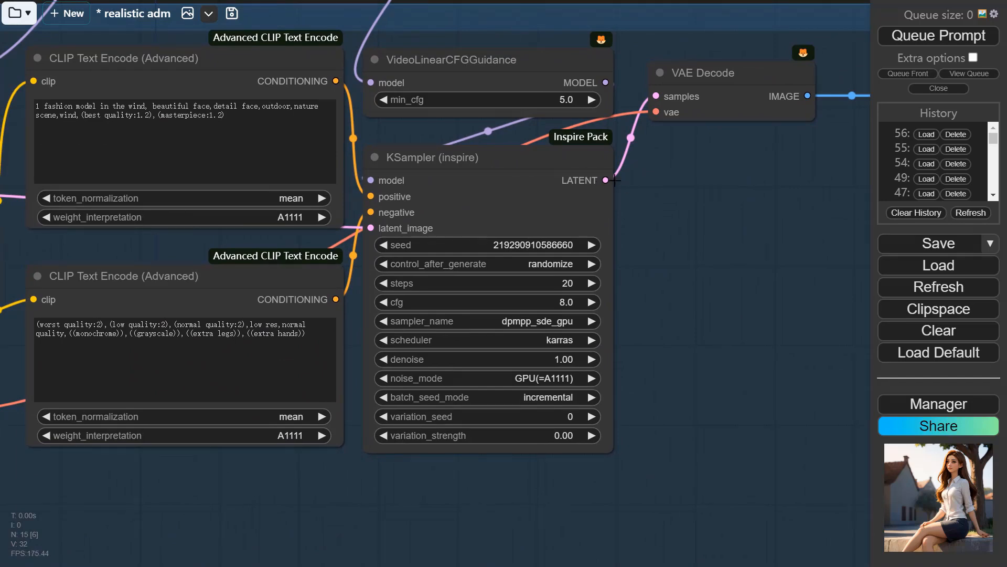
scroll(615, 181, down, 6)
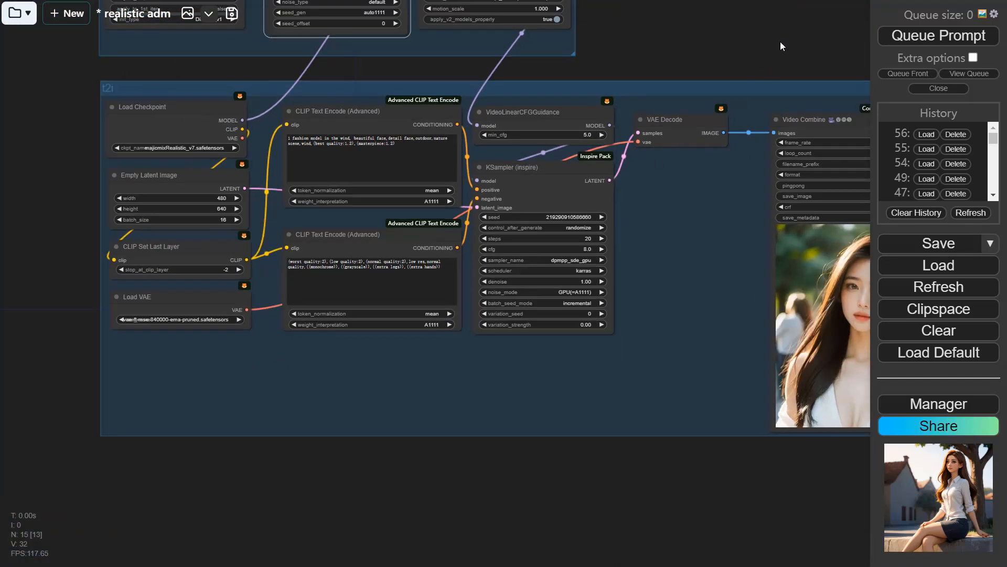
Step: Inspect the generated fashion model video in the Video Combine node up close, along with the node's output settings
drag(779, 42, 415, 38)
scroll(615, 315, up, 3)
scroll(553, 308, up, 8)
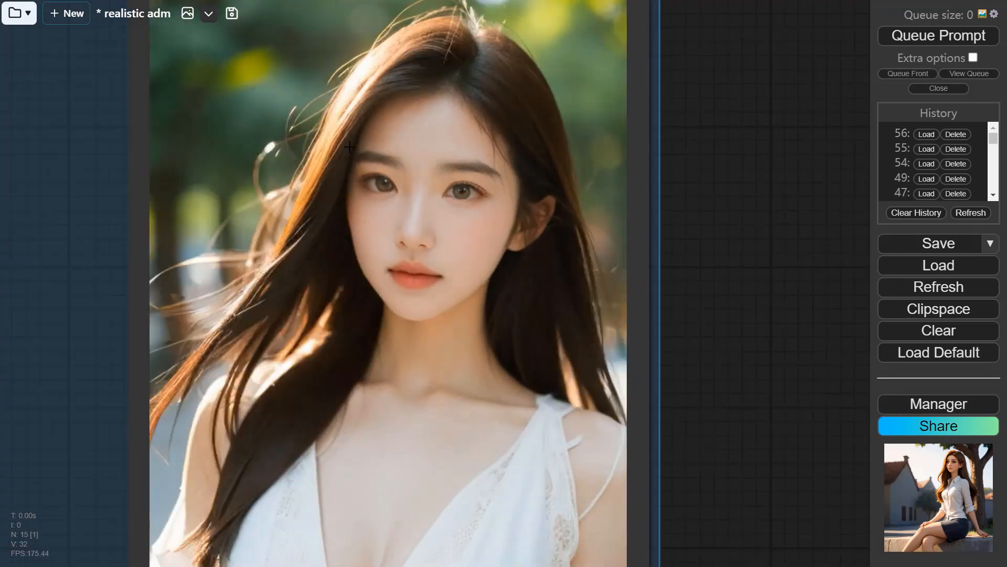
scroll(472, 195, down, 2)
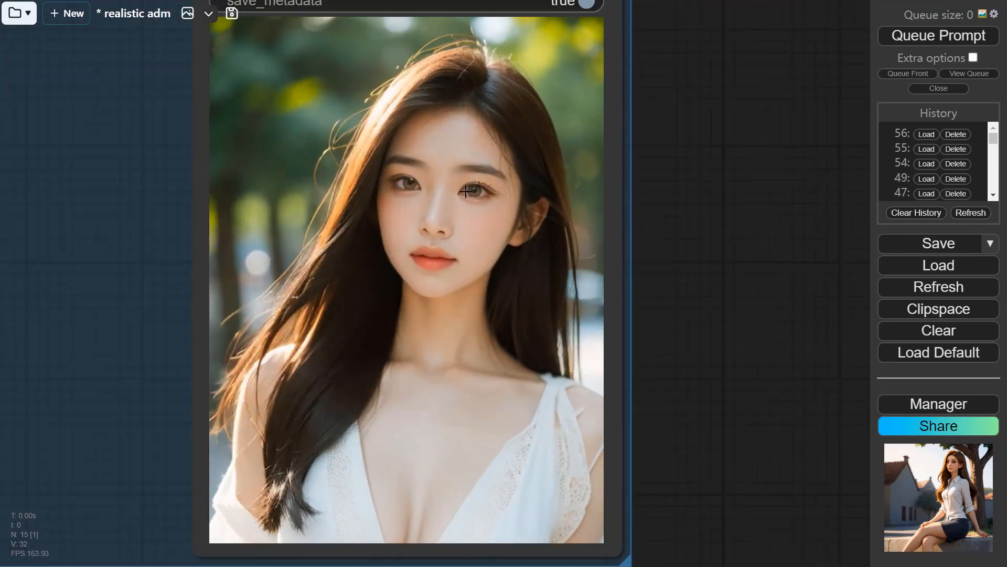
scroll(661, 262, down, 3)
drag(661, 263, 762, 310)
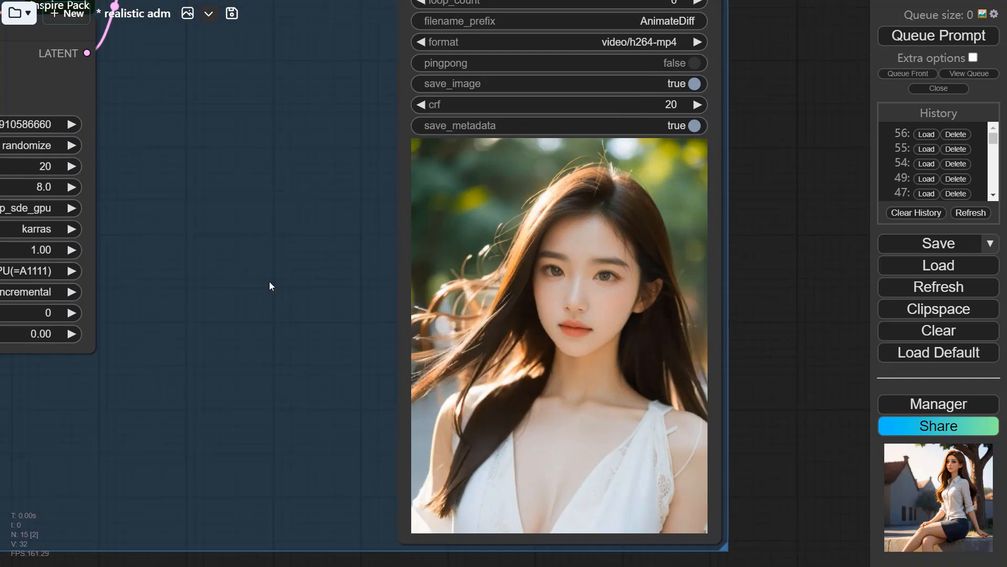
Step: Review the adm with free int group, including the Uniform Context Options, Sample Settings and AnimateDiff Loader nodes
drag(270, 286, 567, 287)
drag(436, 231, 755, 361)
drag(504, 148, 578, 174)
drag(574, 11, 768, 316)
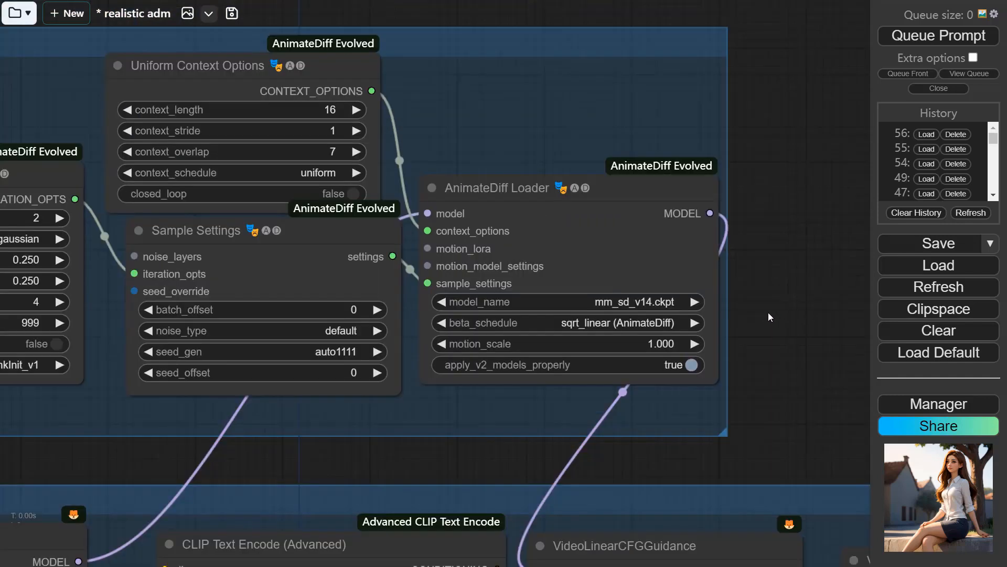
scroll(819, 210, down, 3)
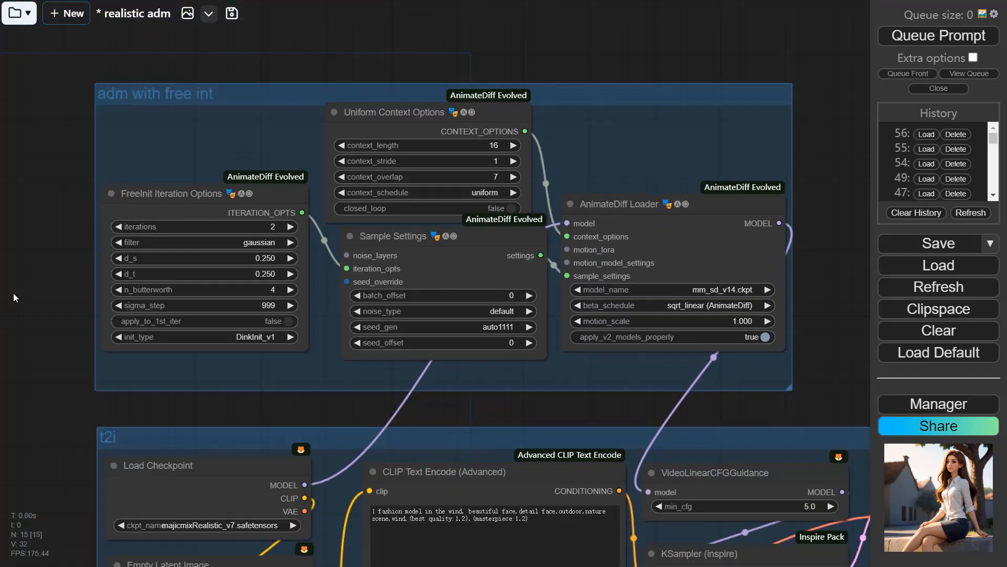
Step: Examine the iterations, filter, d_s, d_t, n_butterworth, sigma_step and init_type parameters of the FreeInit Iteration Options node up close
scroll(29, 269, up, 4)
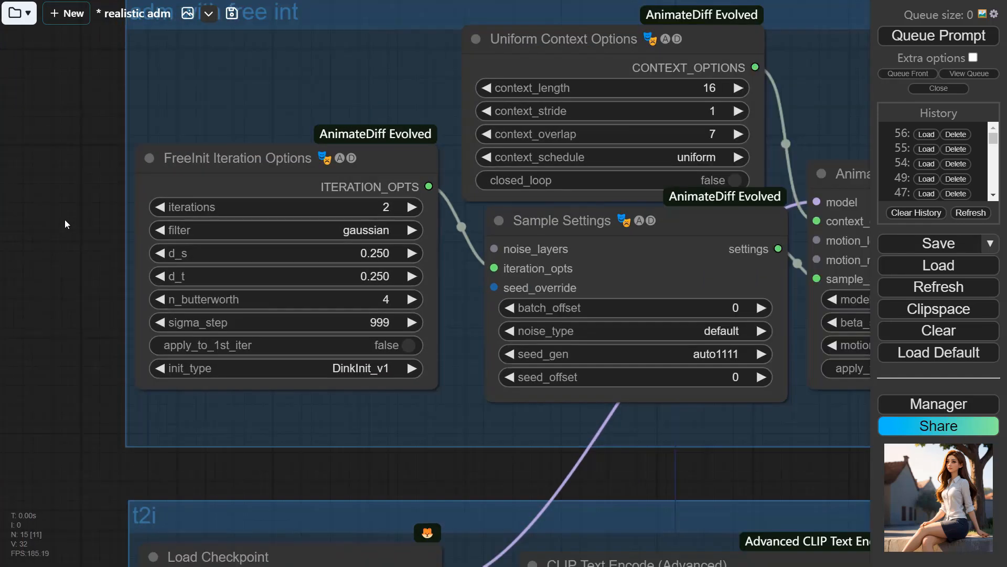
drag(65, 219, 54, 265)
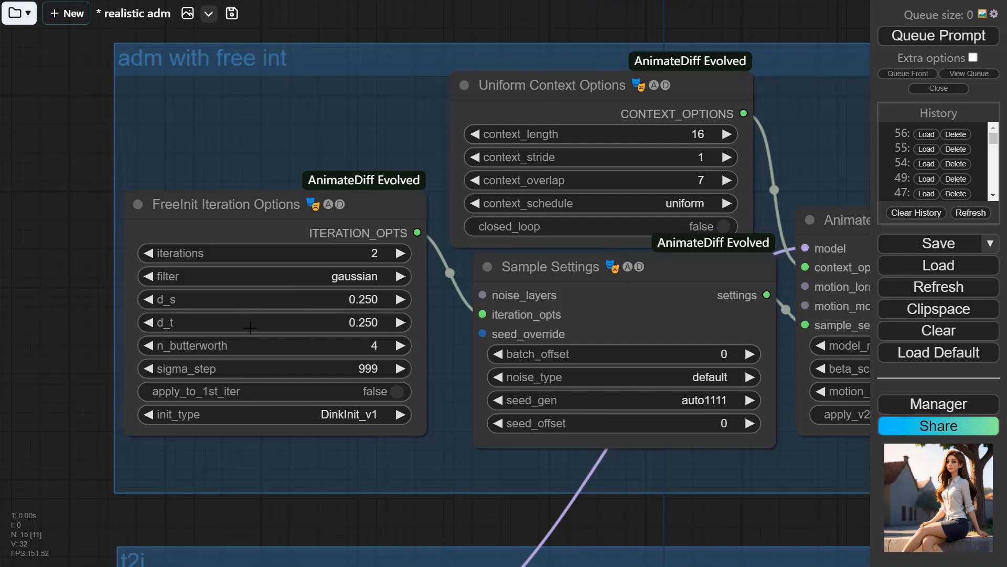
scroll(53, 214, up, 1)
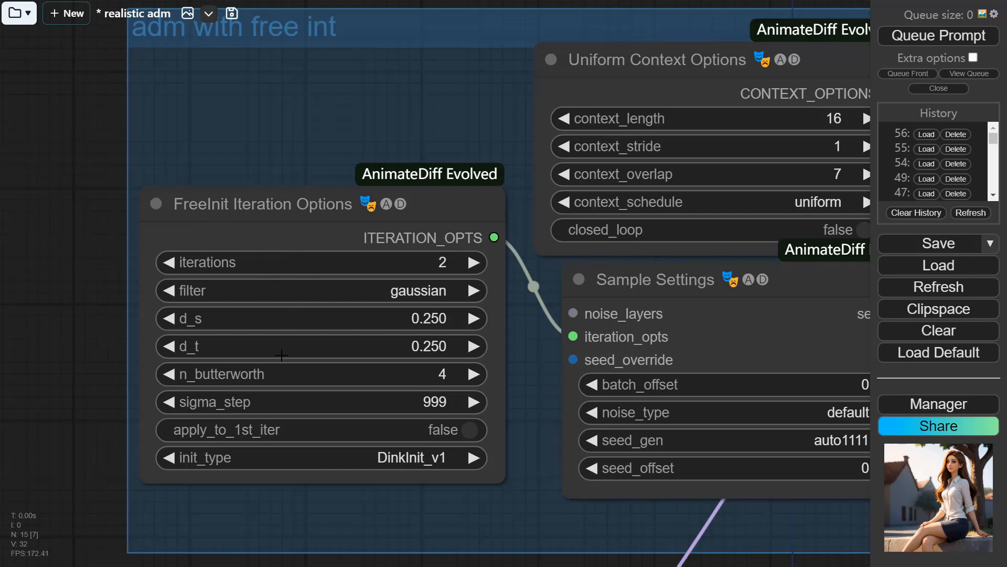
click(319, 213)
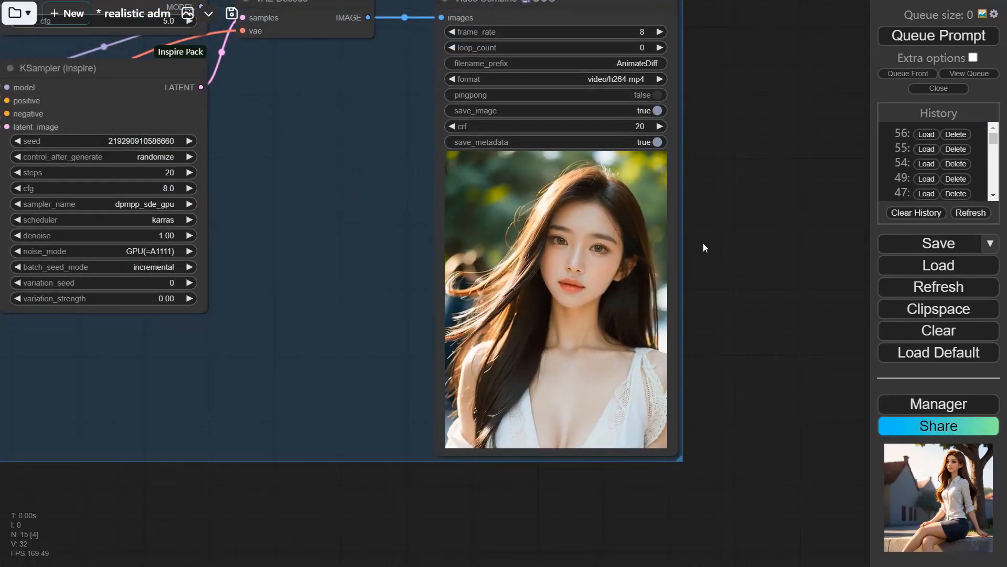
Step: Look again at the video preview in the Video Combine node beside the KSampler (inspire) settings
drag(729, 226, 734, 266)
scroll(726, 235, up, 2)
scroll(726, 235, down, 3)
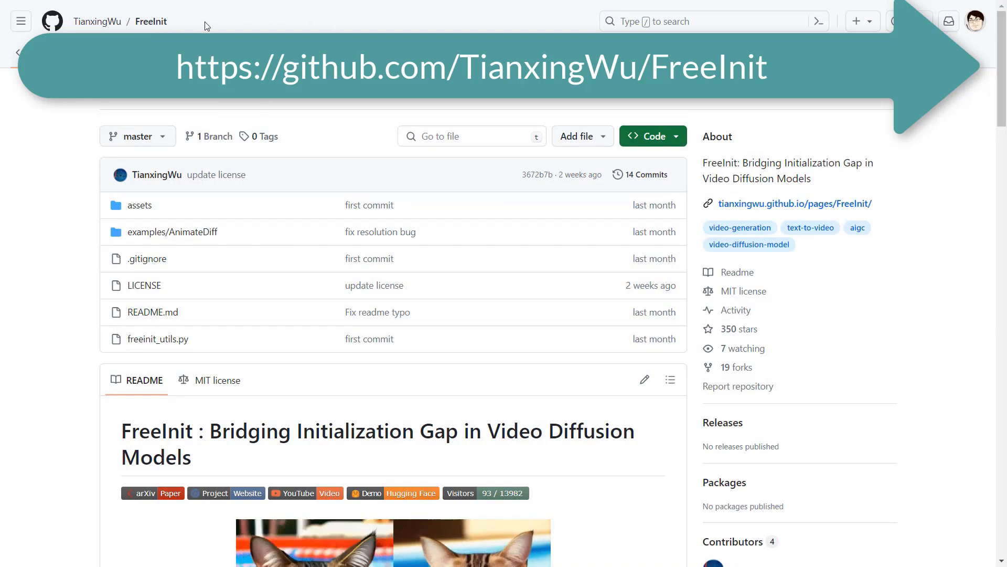
Step: Read the FreeInit GitHub repository's README, from the baseline comparison animation to the Overview diagram of noise reinitialization
scroll(526, 251, down, 4)
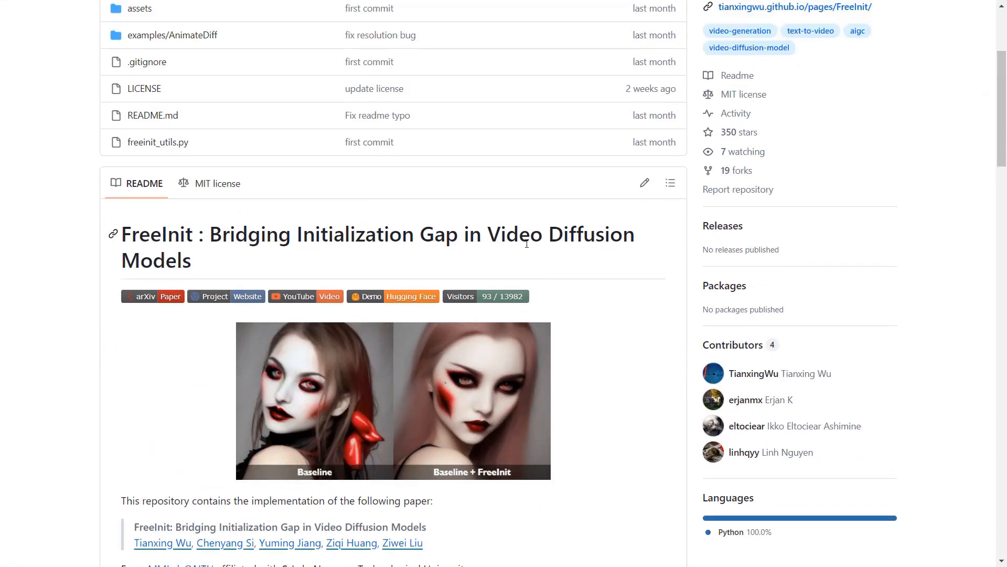
scroll(400, 346, down, 3)
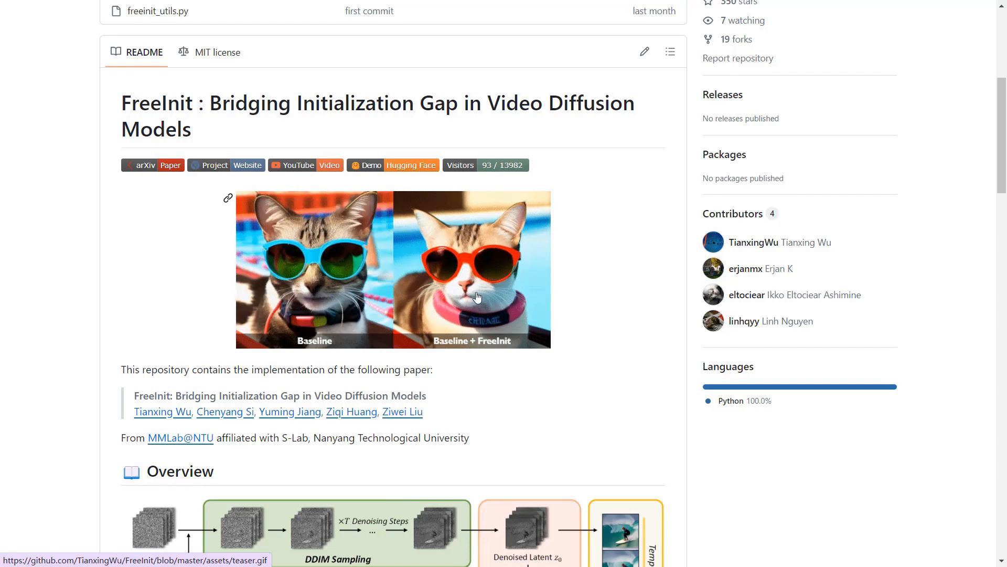
scroll(203, 273, down, 6)
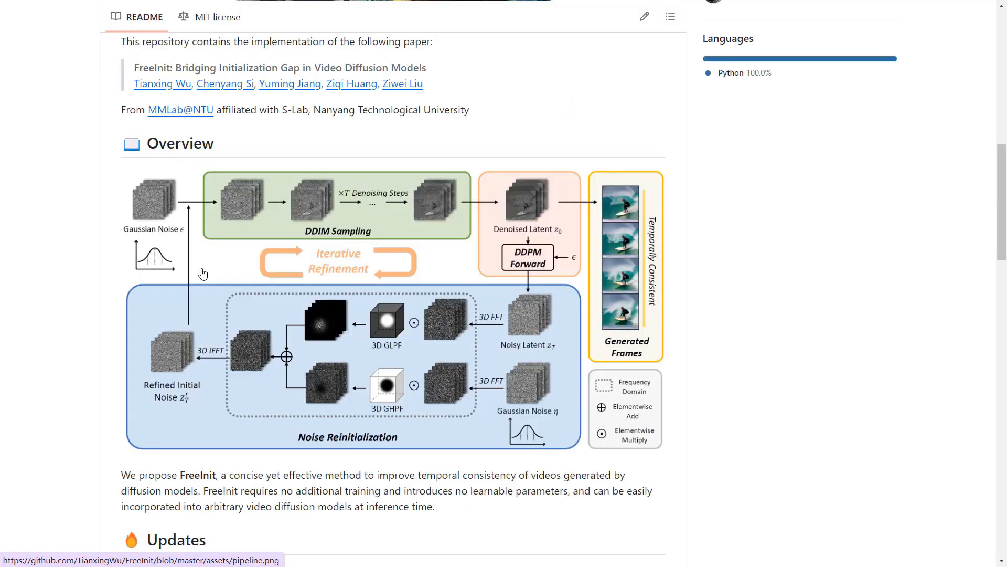